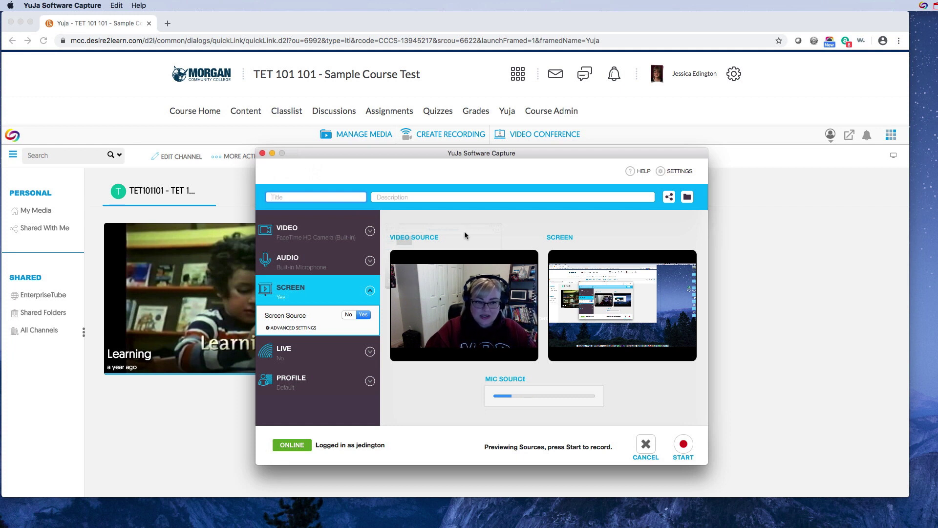
Step: Title the session 'Test Video 1' and describe it as '1920x1080, high quality record test'
text(Test)
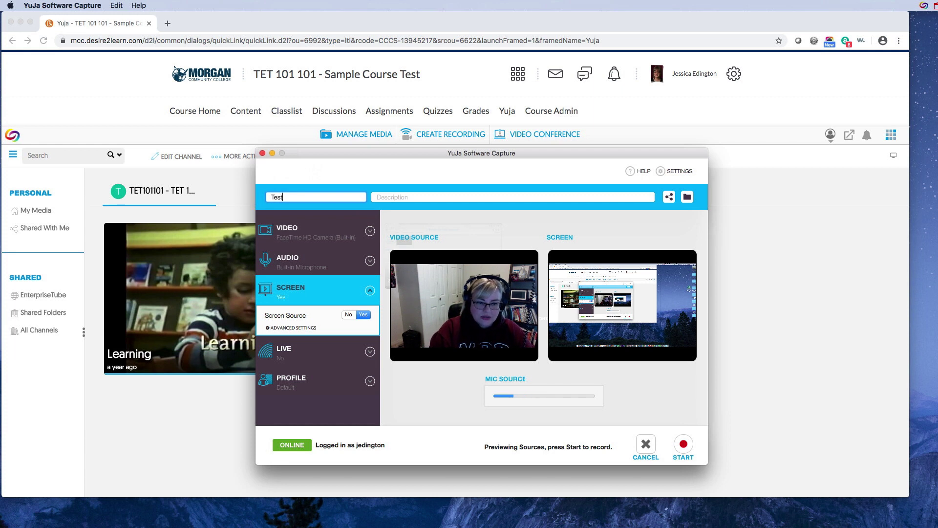
text( Video 1)
click(420, 198)
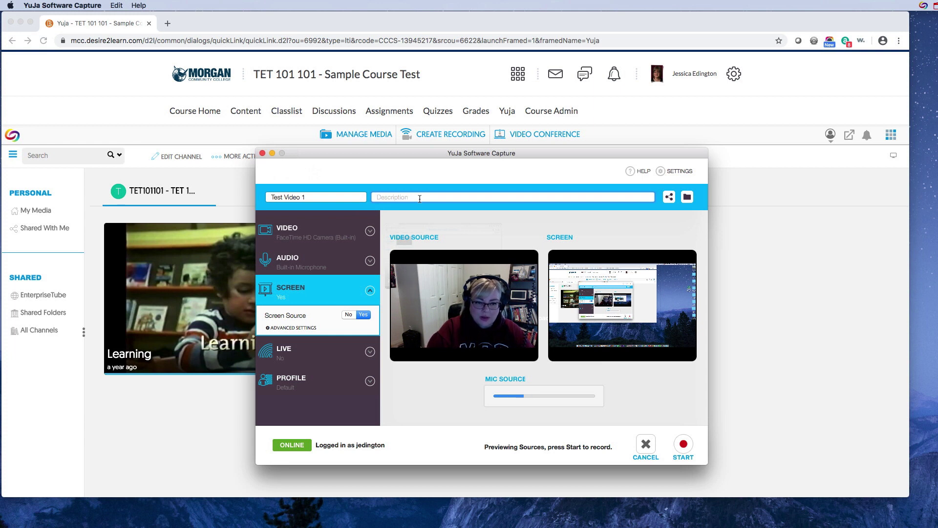
text(1)
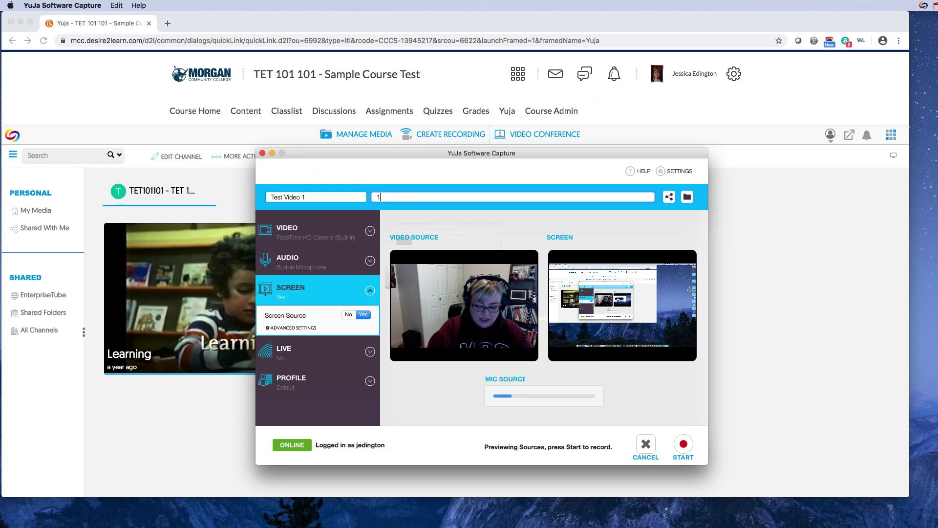
text(920x1080)
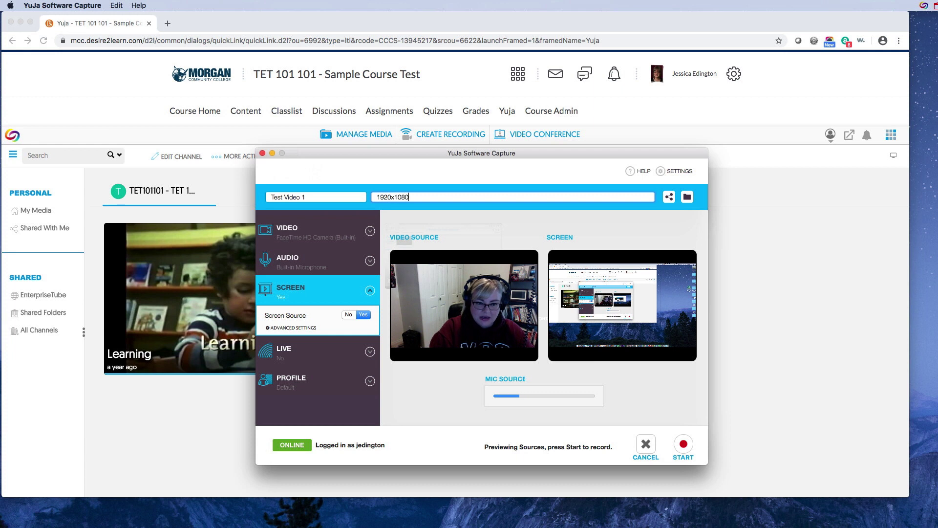
text(, high quality record test)
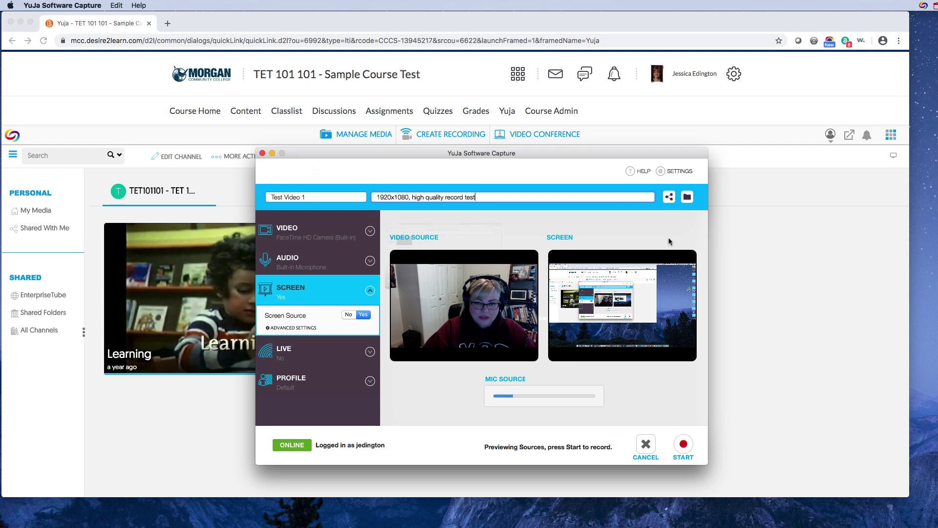
Step: Select the Jan 2019 TET101101 - TET 101 101 - Sample Course Test channel for publishing
click(670, 198)
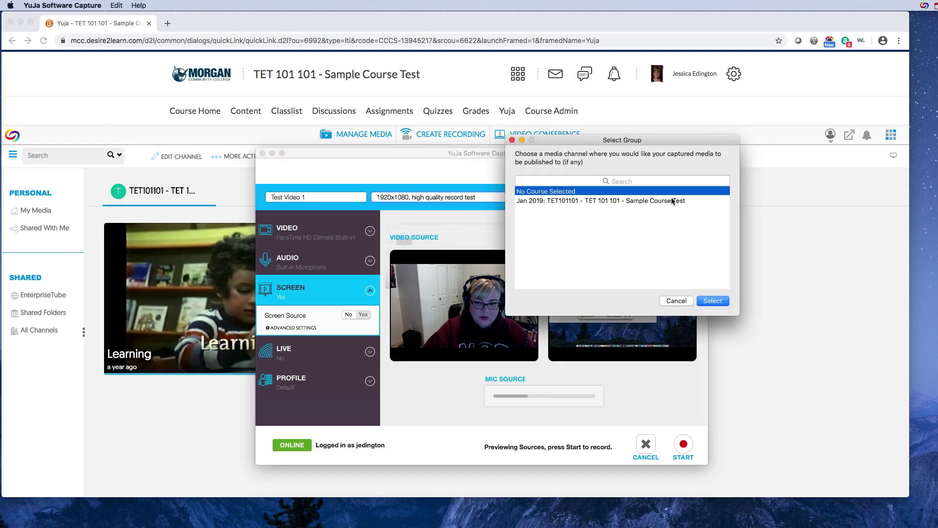
drag(606, 141, 520, 147)
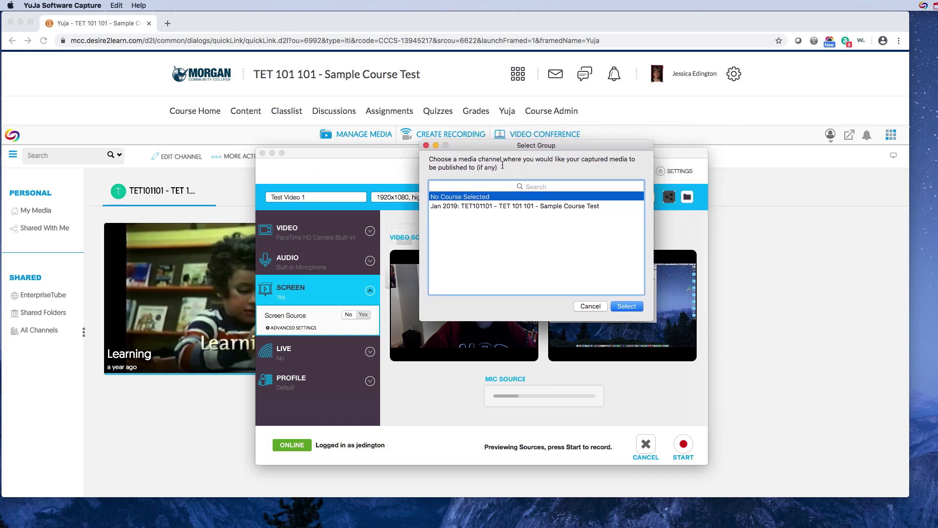
click(452, 207)
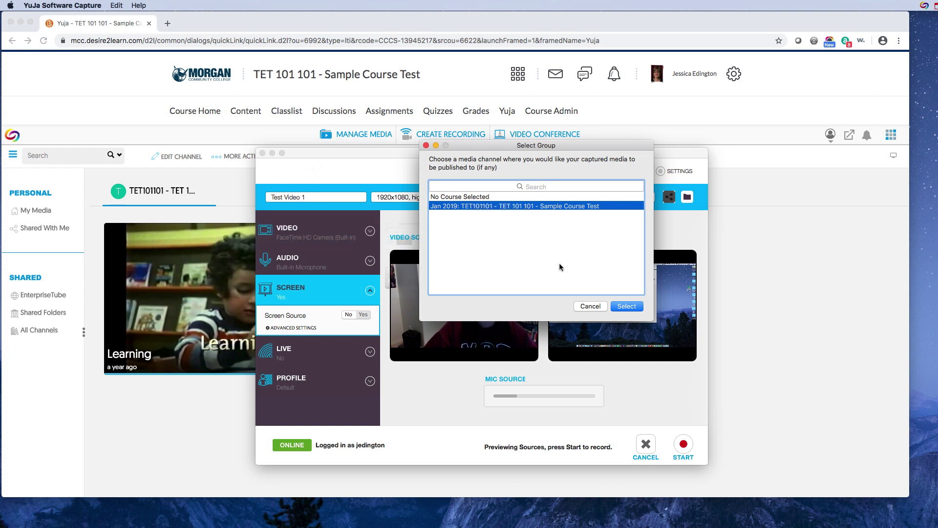
Step: Confirm the course channel, keep the Default Collection save folder, and start recording
click(626, 306)
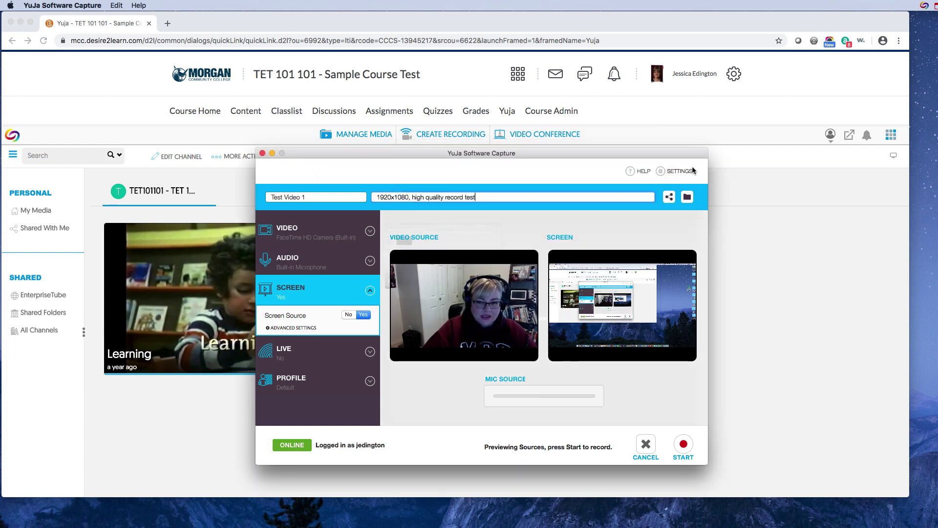
click(687, 196)
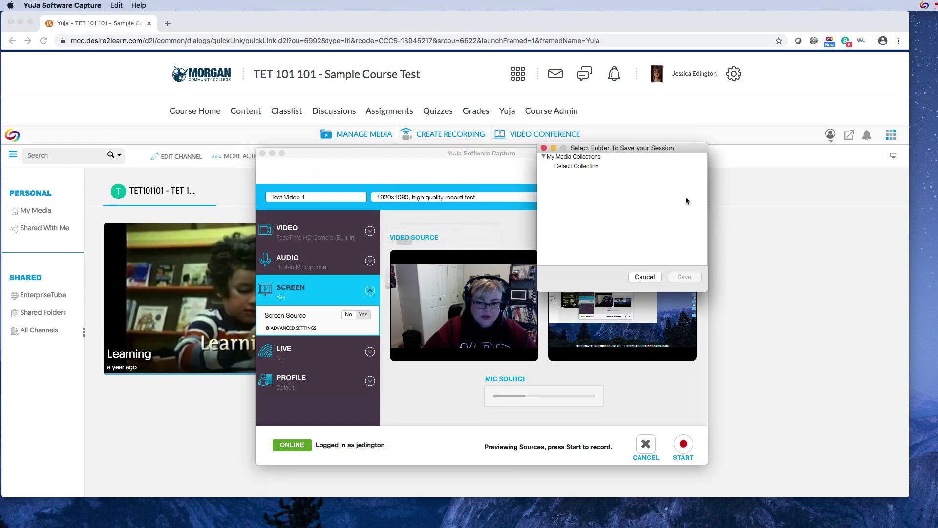
click(544, 156)
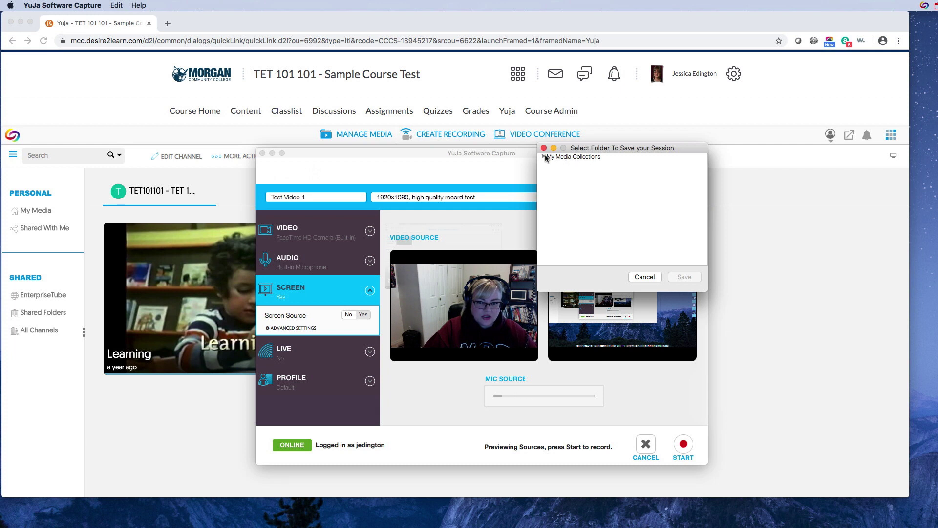
click(545, 156)
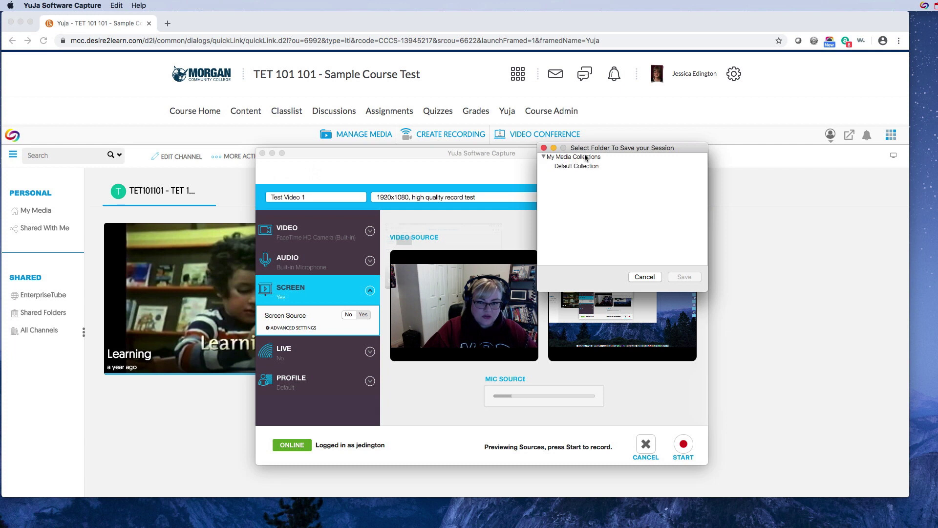
click(643, 278)
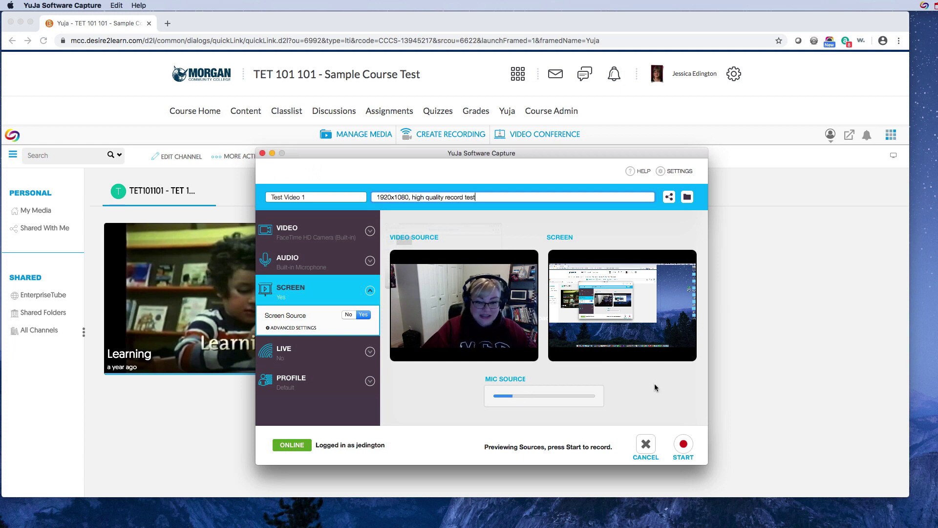
click(683, 443)
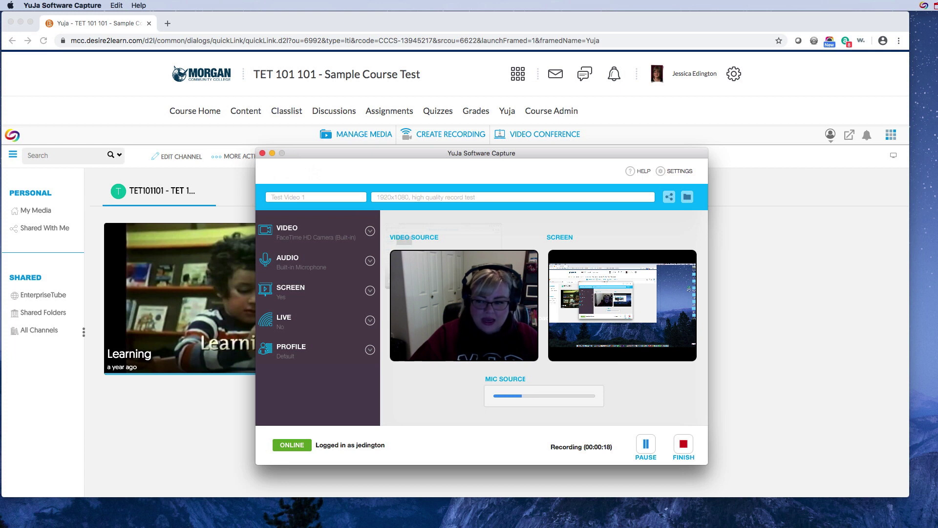
Step: Open, enlarge and close a new Finder window as test activity
key(super+Tab)
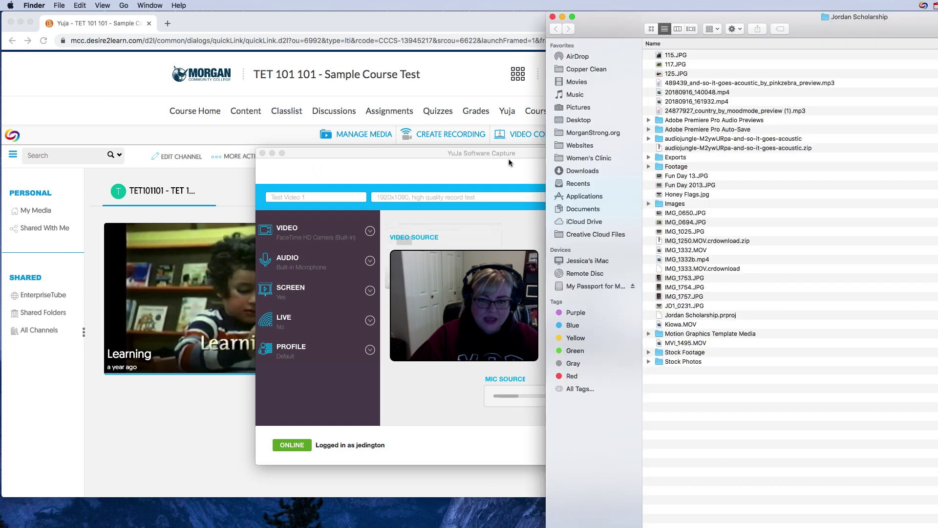
key(super+n)
click(572, 17)
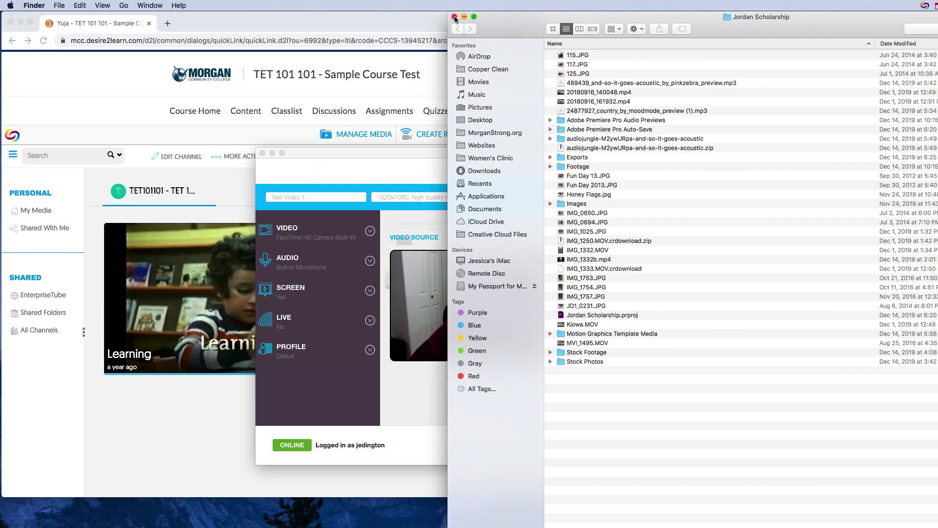
click(459, 18)
Step: Load google.com in a new Chrome tab, return to the YuJa tab, and minimize Chrome
click(458, 17)
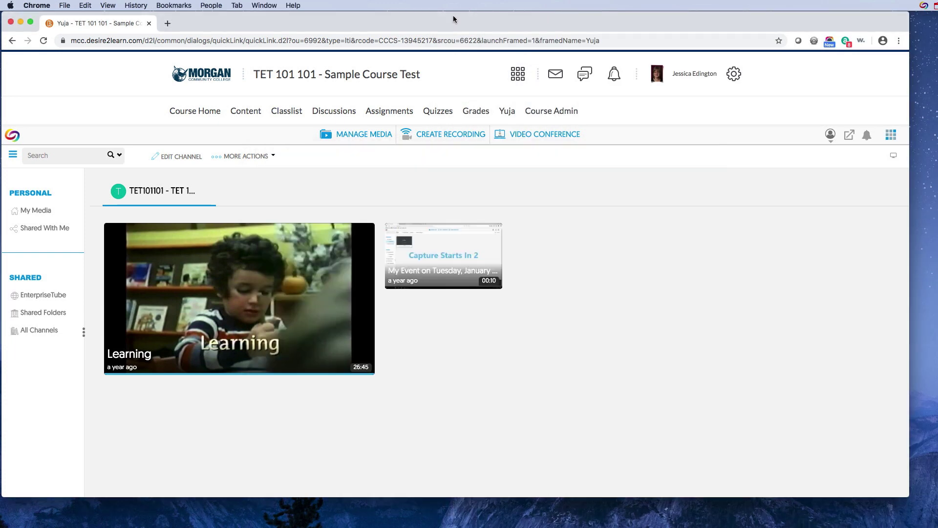
click(168, 24)
text(google.com)
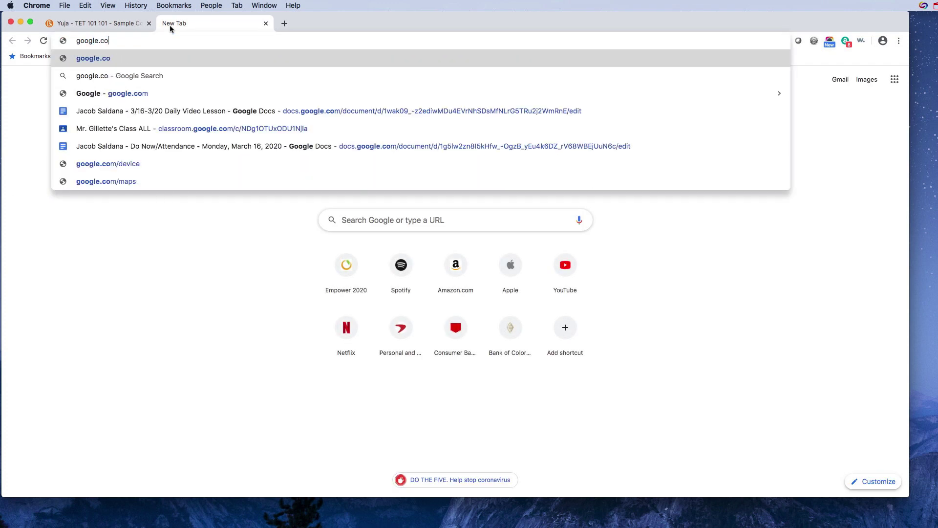
key(Return)
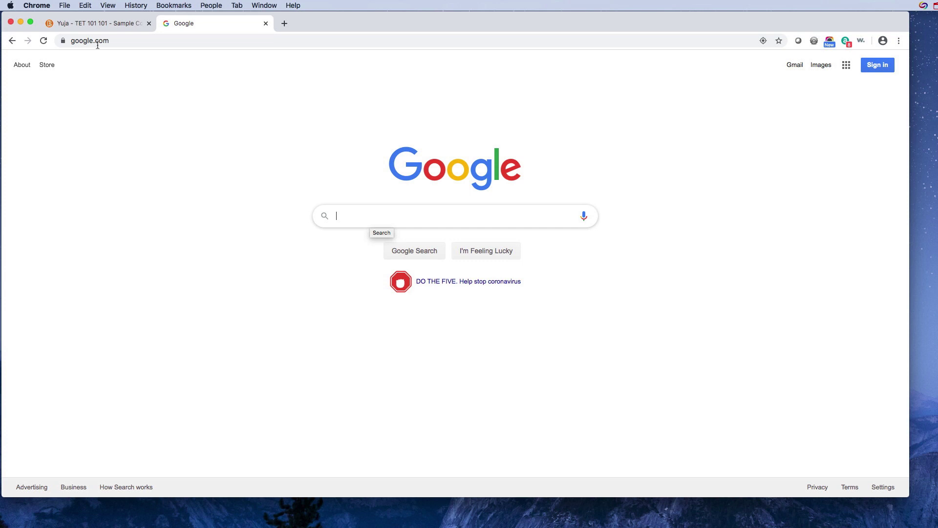
click(104, 24)
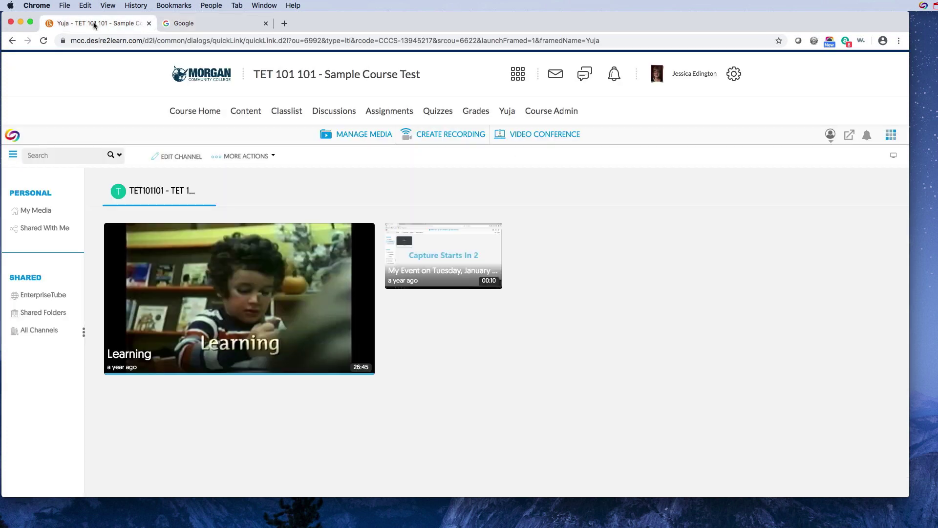
click(20, 22)
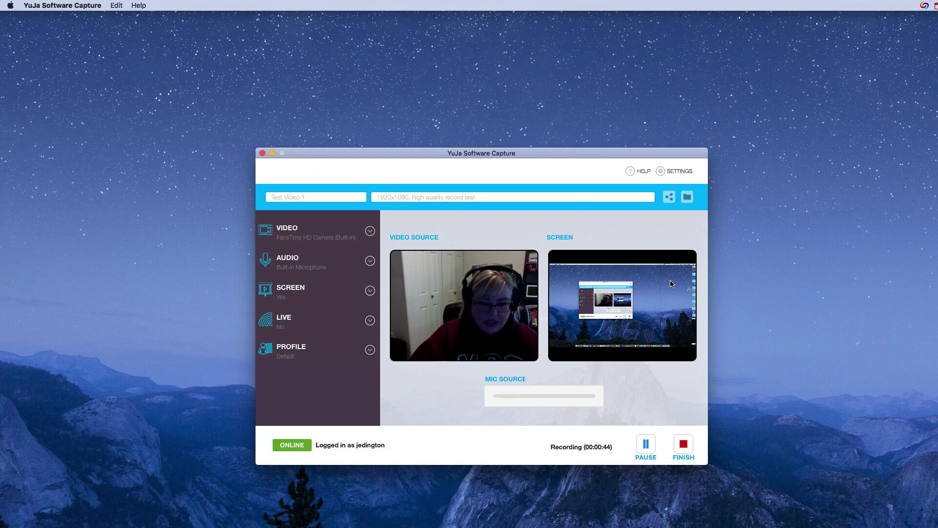
Step: Finish the recording so the Capture Session Has Ended notice appears
click(683, 444)
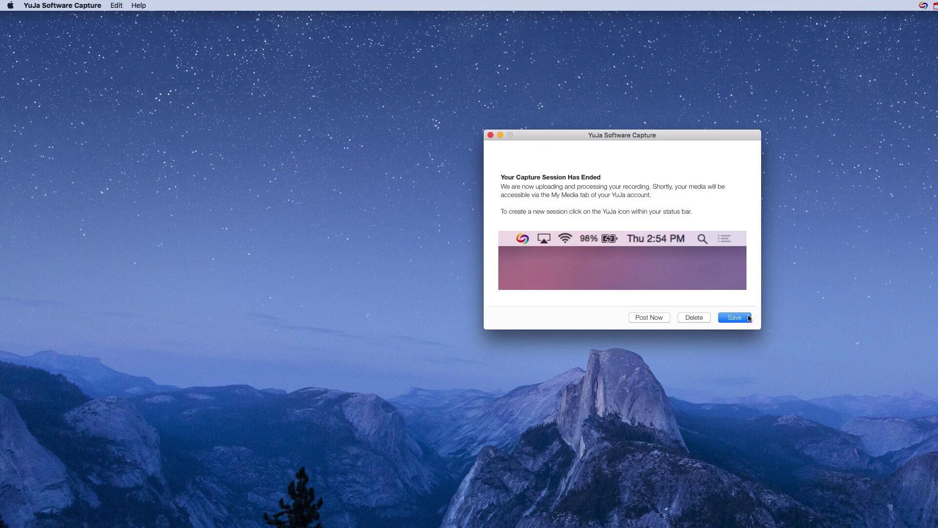
Step: Post the recording now, reload the YuJa course page, and go to My Media
click(660, 319)
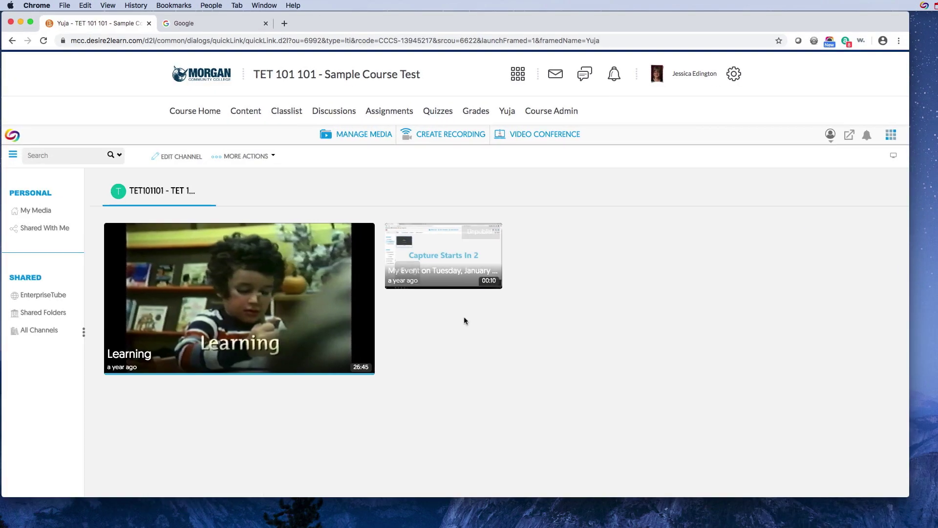
click(43, 41)
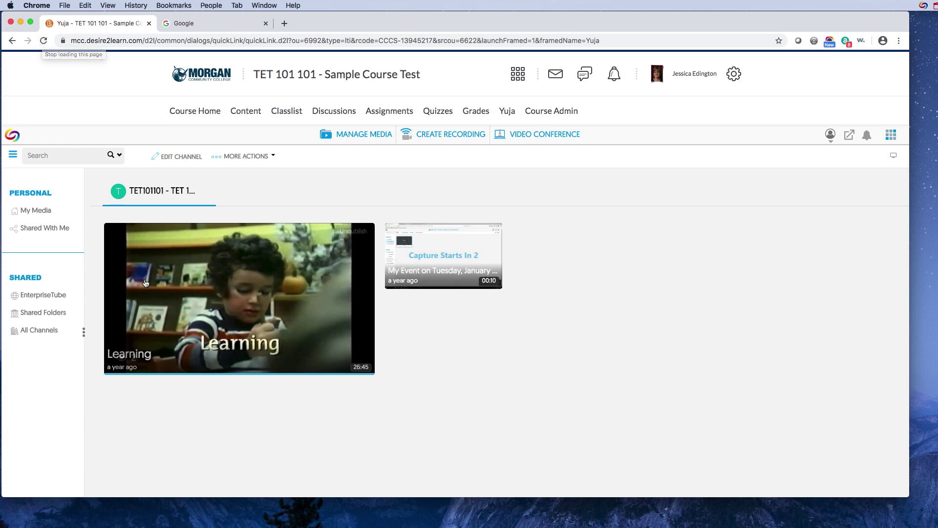
click(36, 210)
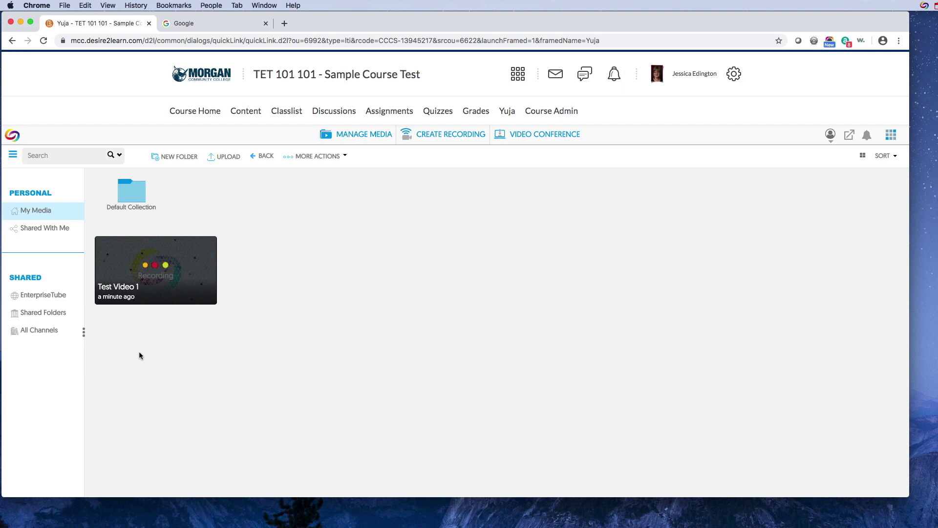
Step: Wait in My Media until Test Video 1 finishes processing and shows 00:45
mouse_move(179, 292)
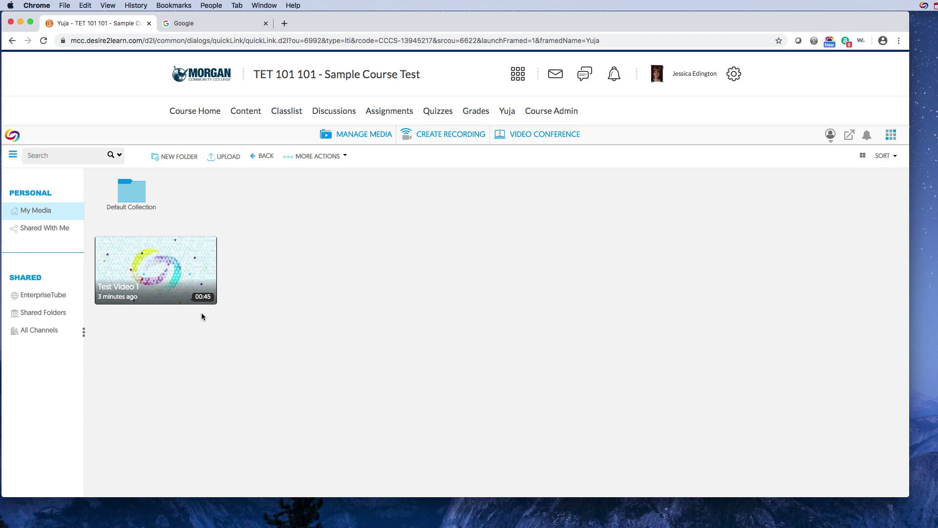
mouse_move(178, 279)
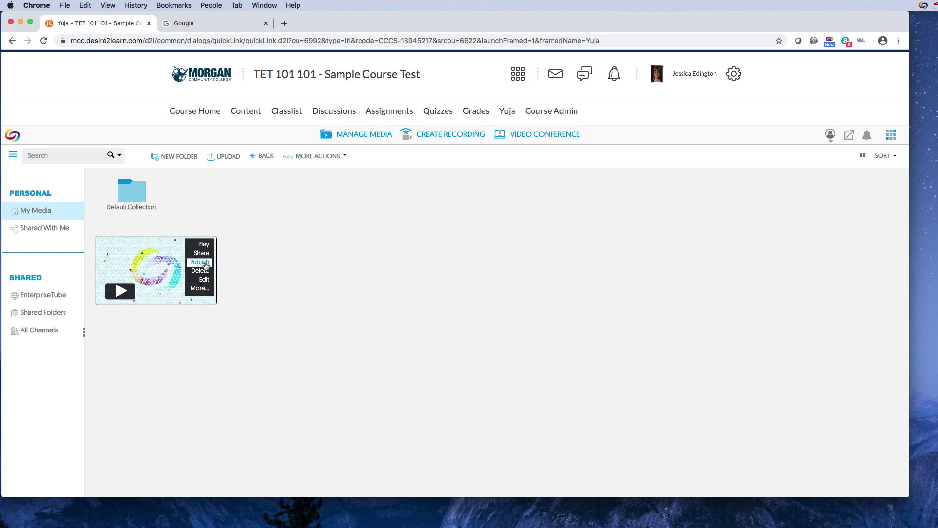
click(508, 112)
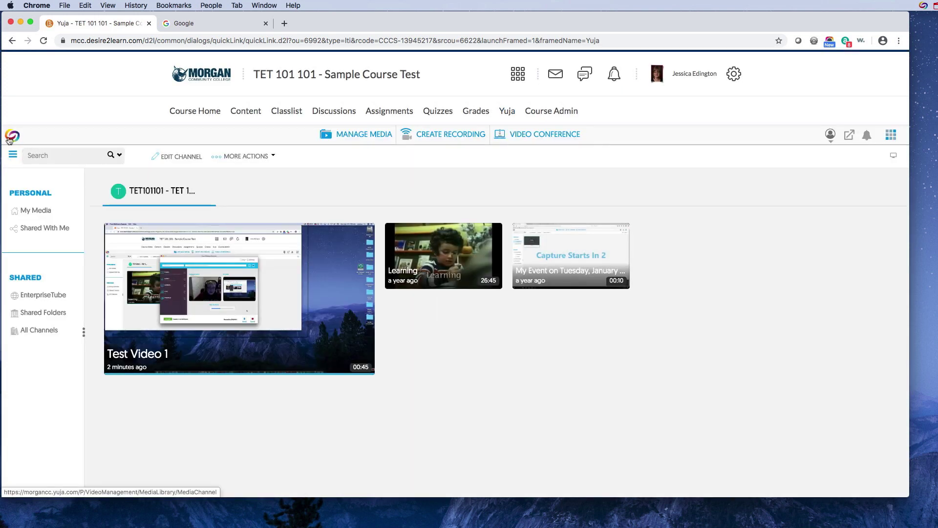
mouse_move(145, 273)
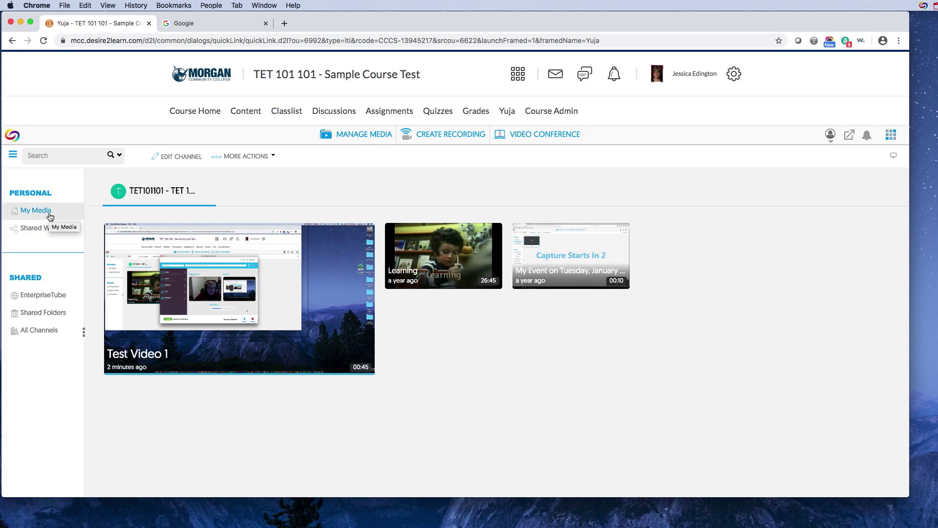
mouse_move(375, 334)
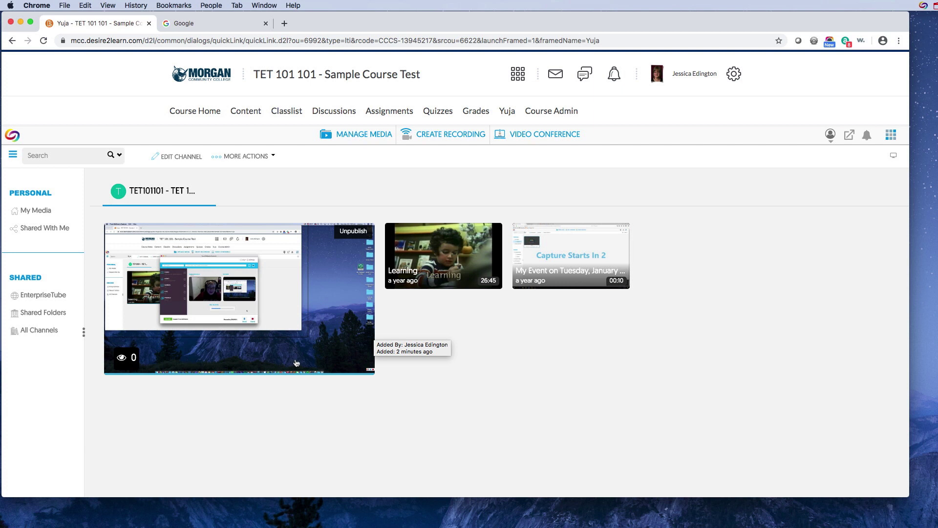
click(37, 216)
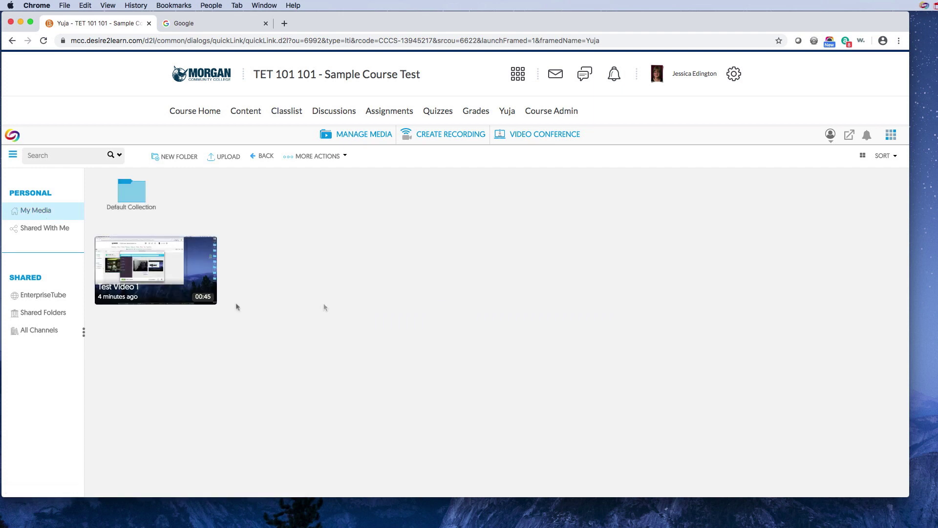